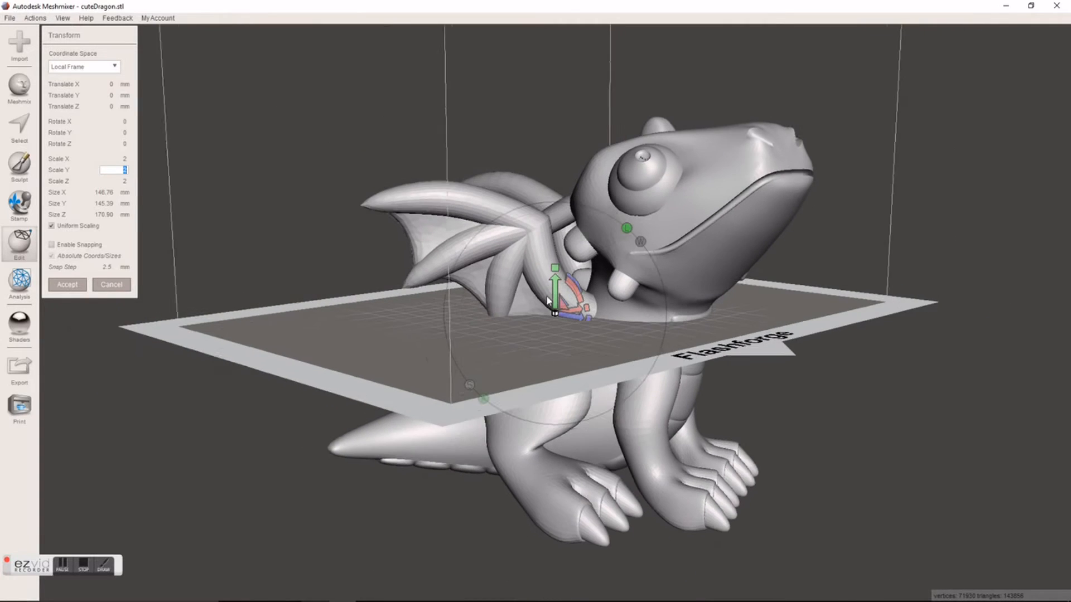
Raise the scaled dragon about 69.25 mm along Y so its feet rest on the print bed, and accept the transform
drag(556, 290, 573, 106)
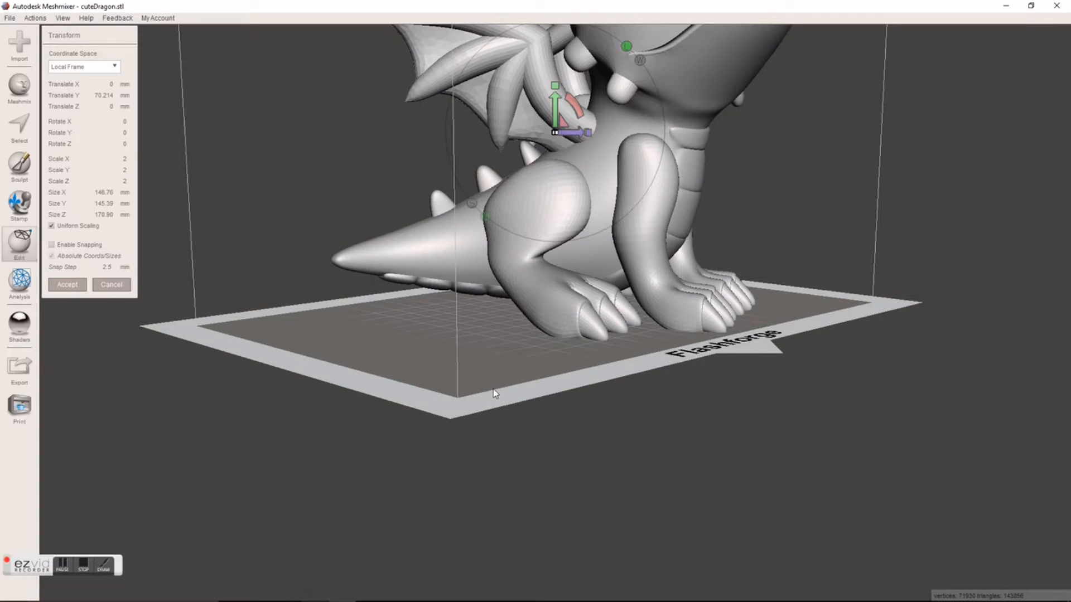
right_drag(493, 389, 502, 237)
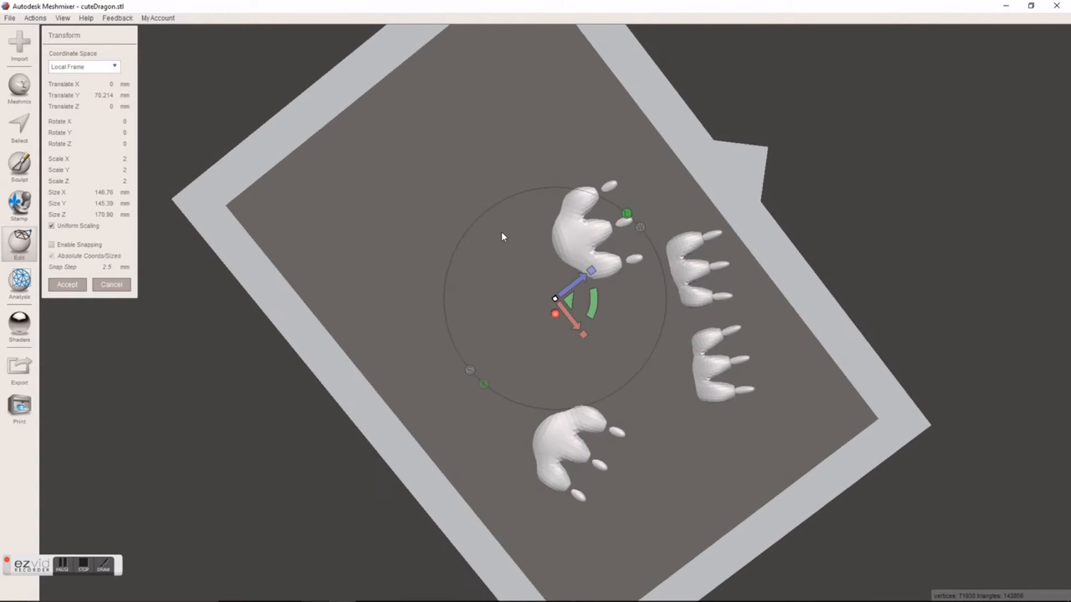
right_drag(582, 299, 569, 360)
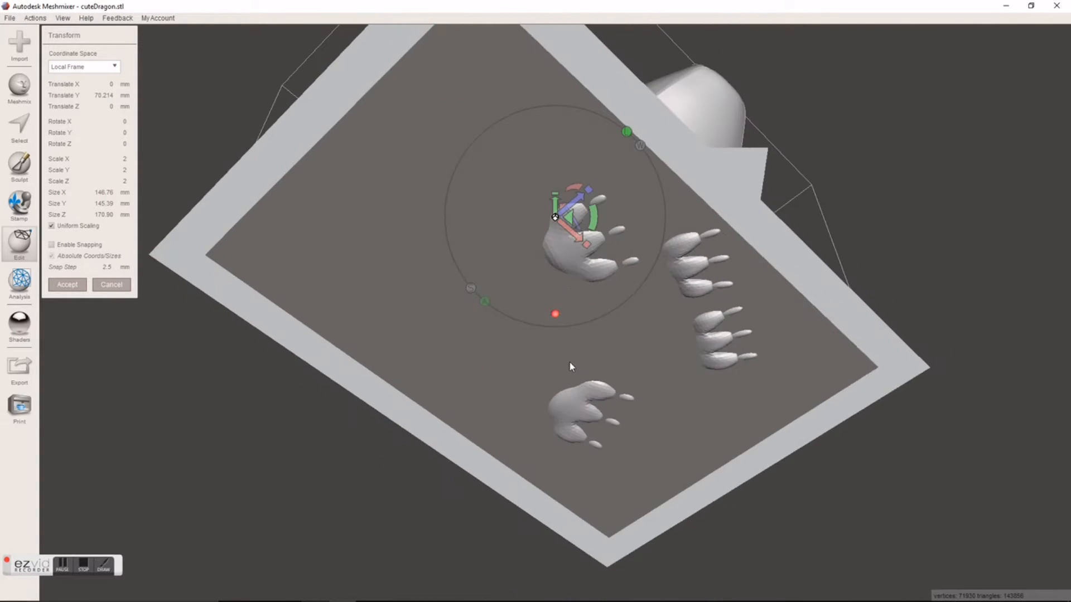
drag(557, 205, 555, 206)
right_drag(560, 216, 615, 317)
middle_drag(621, 246, 629, 319)
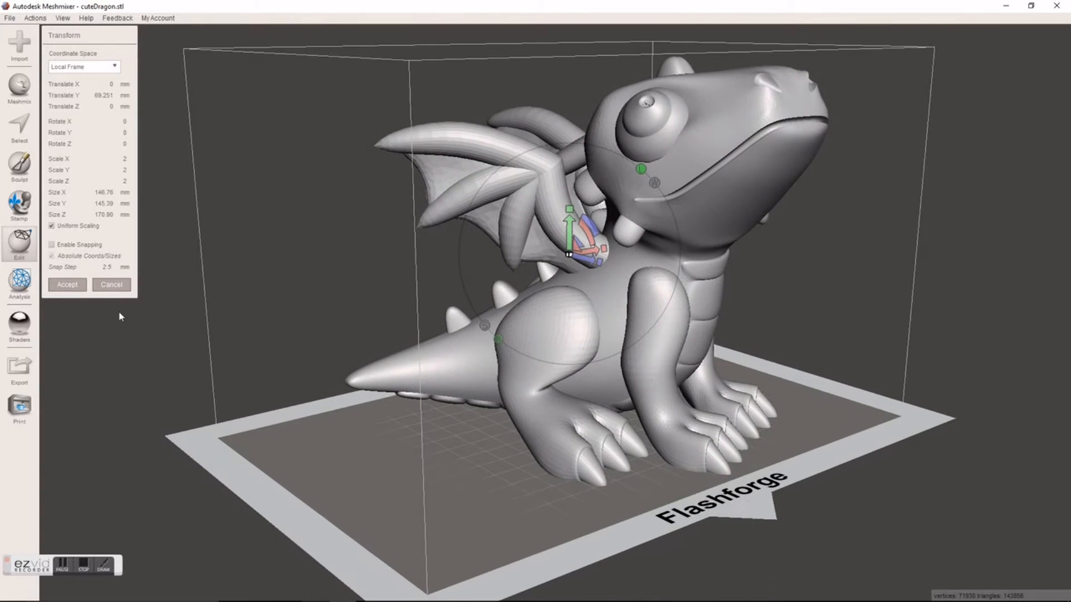
click(77, 289)
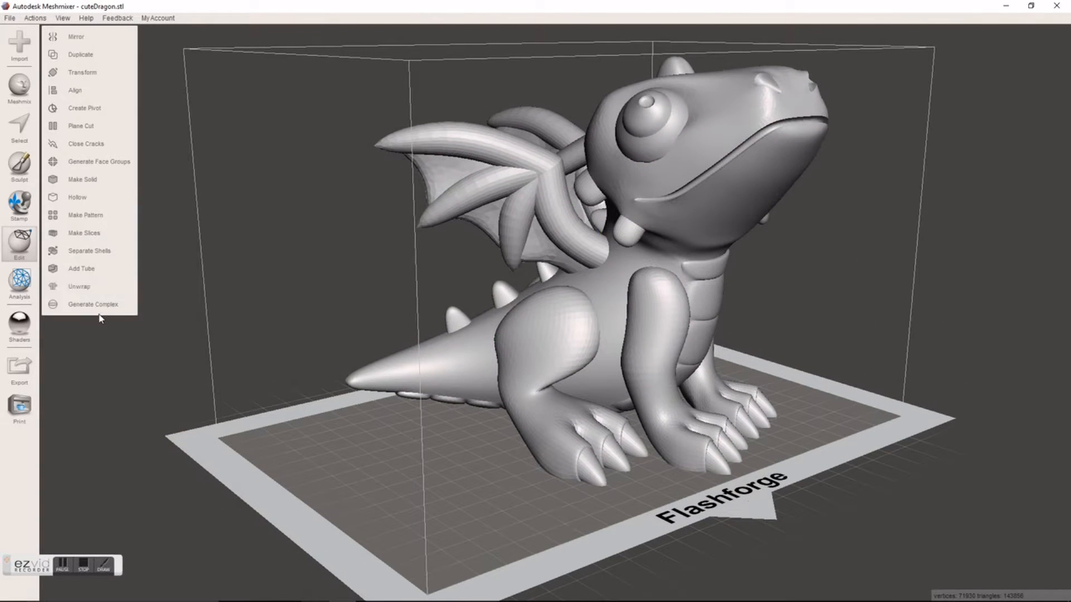
Start Make Solid on the dragon with mesh density 400 and the Accurate solid type
click(100, 181)
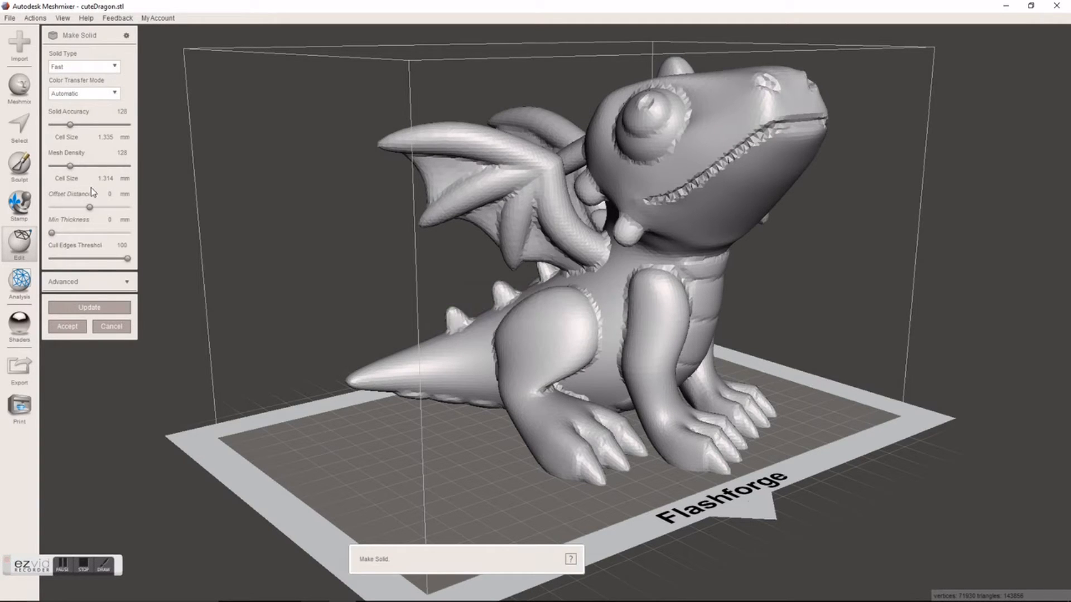
click(121, 152)
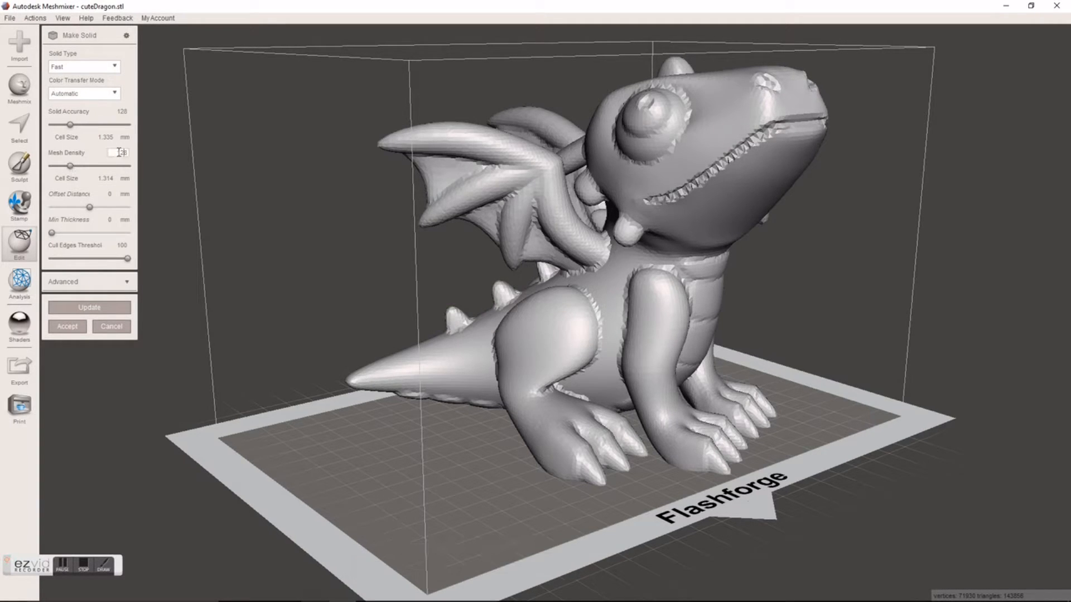
text(4)
key(Return)
click(83, 67)
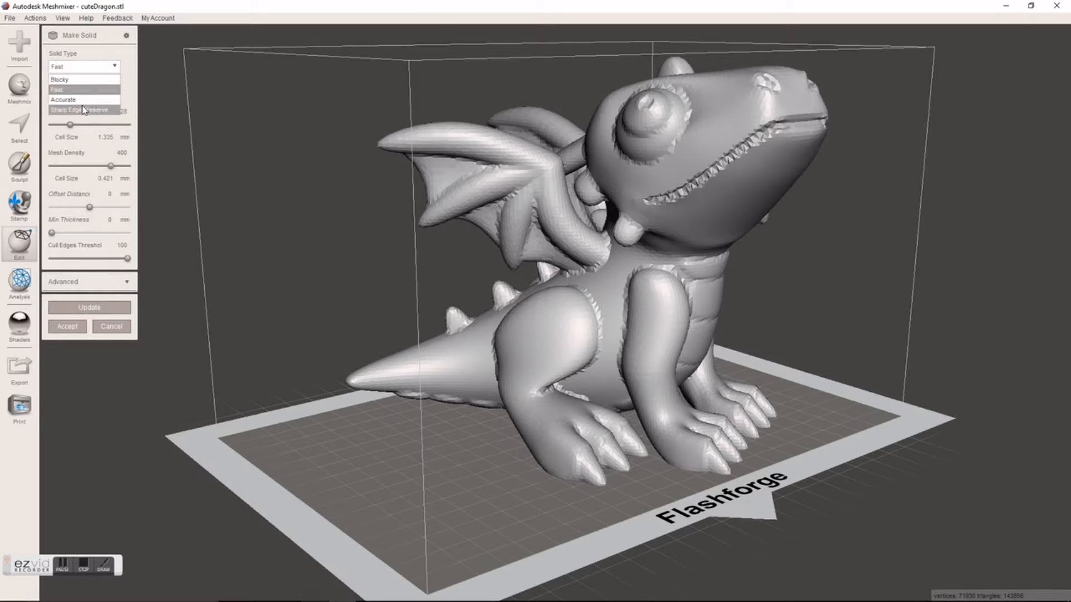
click(79, 100)
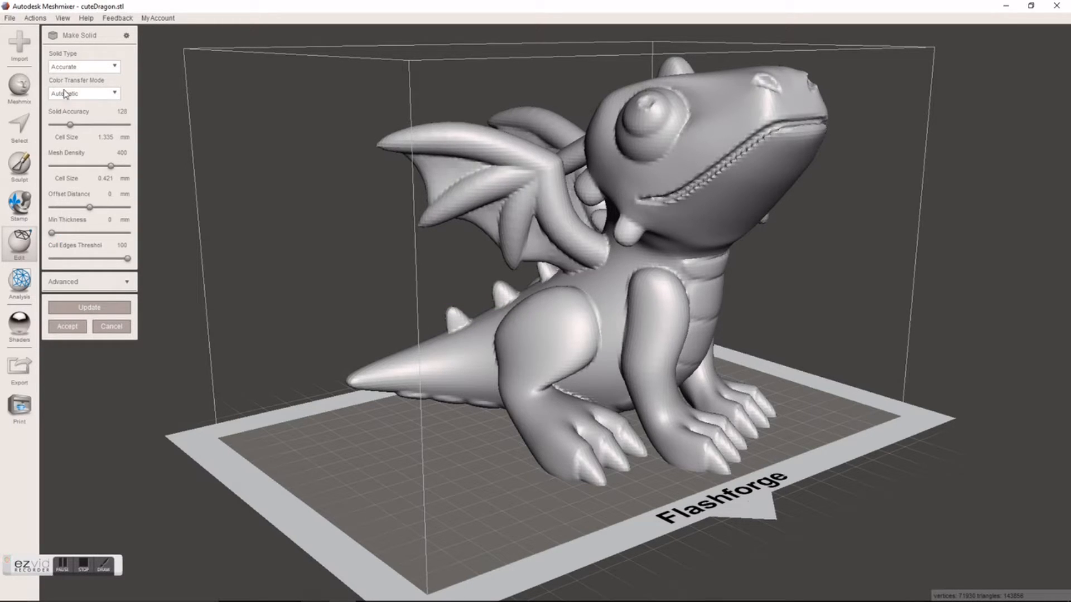
Raise the solid accuracy to 512, update the solid and accept it
drag(70, 124, 144, 129)
click(89, 308)
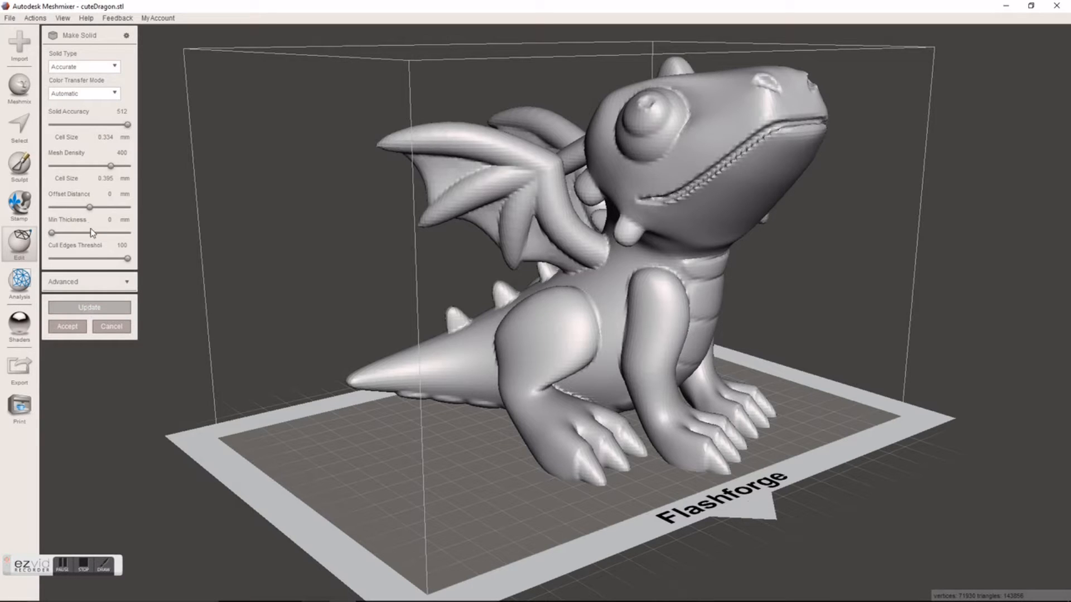
click(68, 327)
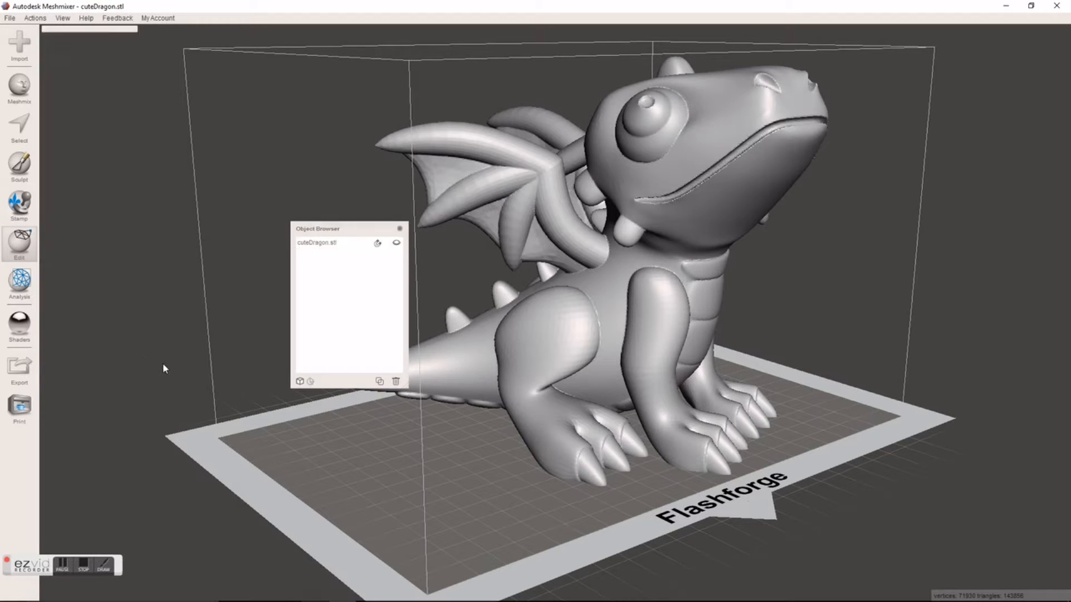
Plane-cut the solid dragon horizontally just above the soles, discarding the thin underside so the feet are flat
drag(338, 229, 207, 43)
click(104, 129)
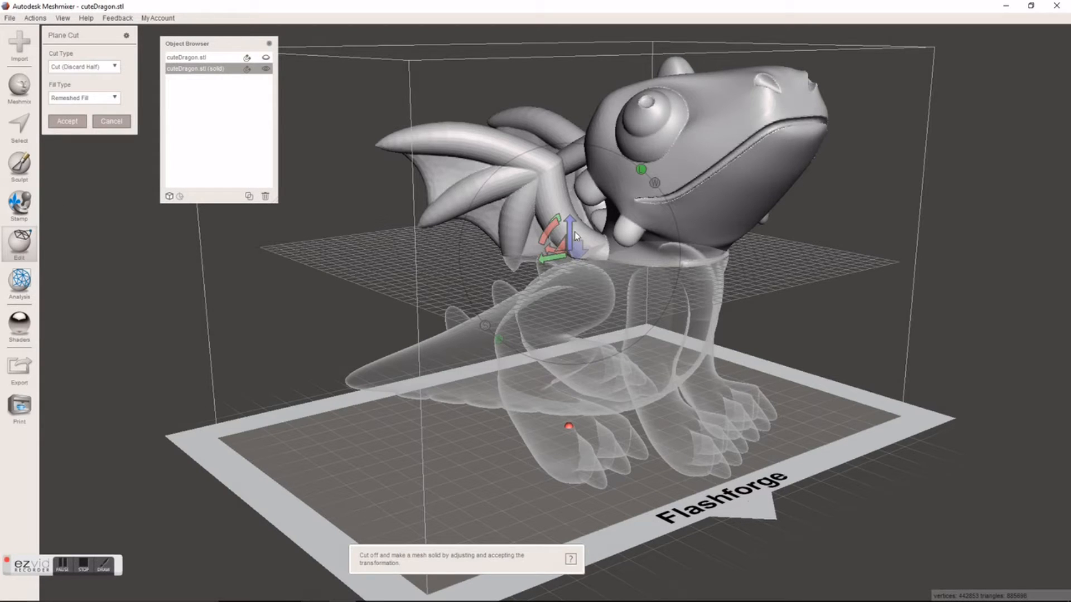
drag(571, 229, 575, 402)
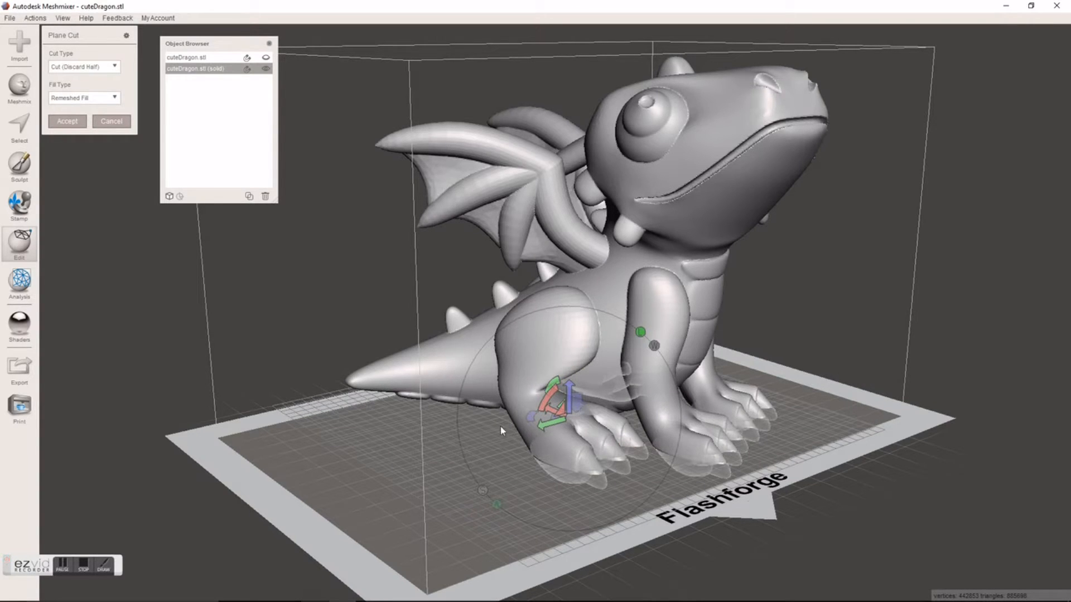
right_drag(395, 488, 481, 440)
drag(589, 387, 597, 410)
right_drag(597, 410, 639, 497)
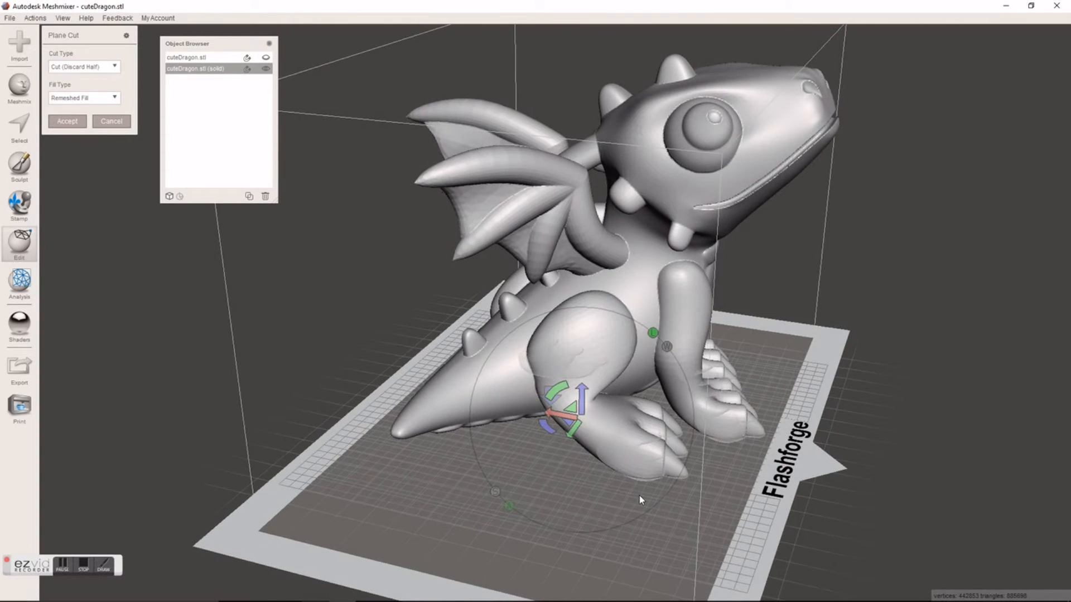
click(72, 122)
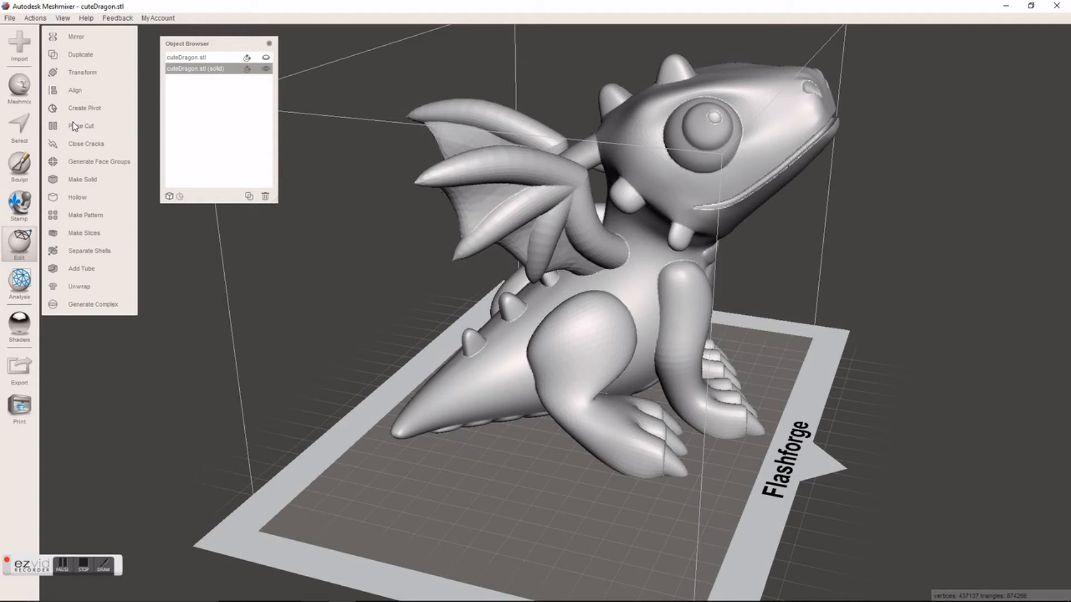
Hollow the solid dragon with a 2 mm offset distance and accept the result
right_drag(500, 357, 435, 357)
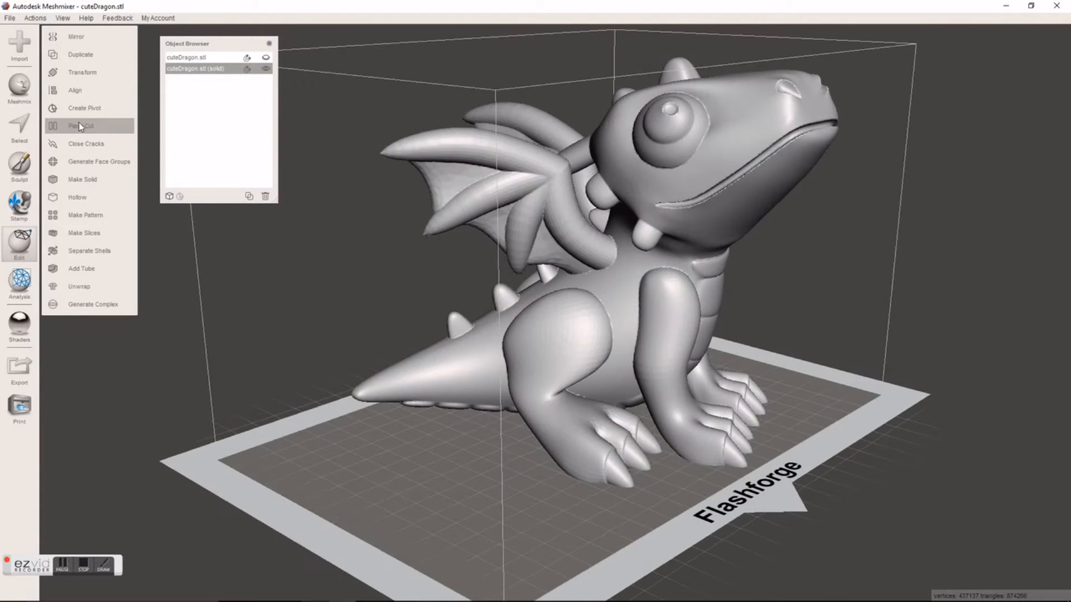
click(78, 197)
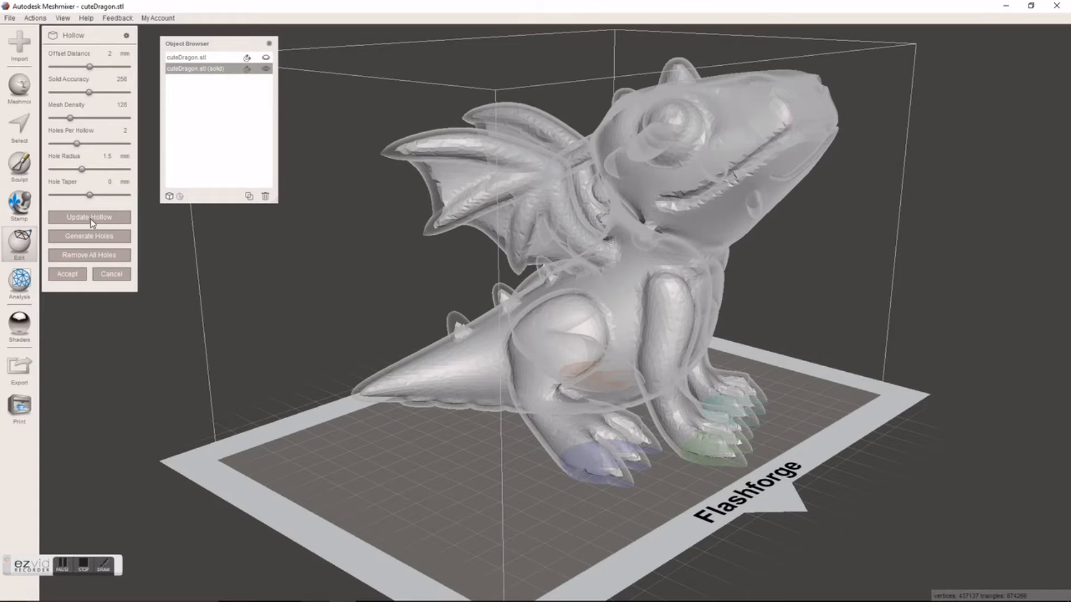
click(75, 276)
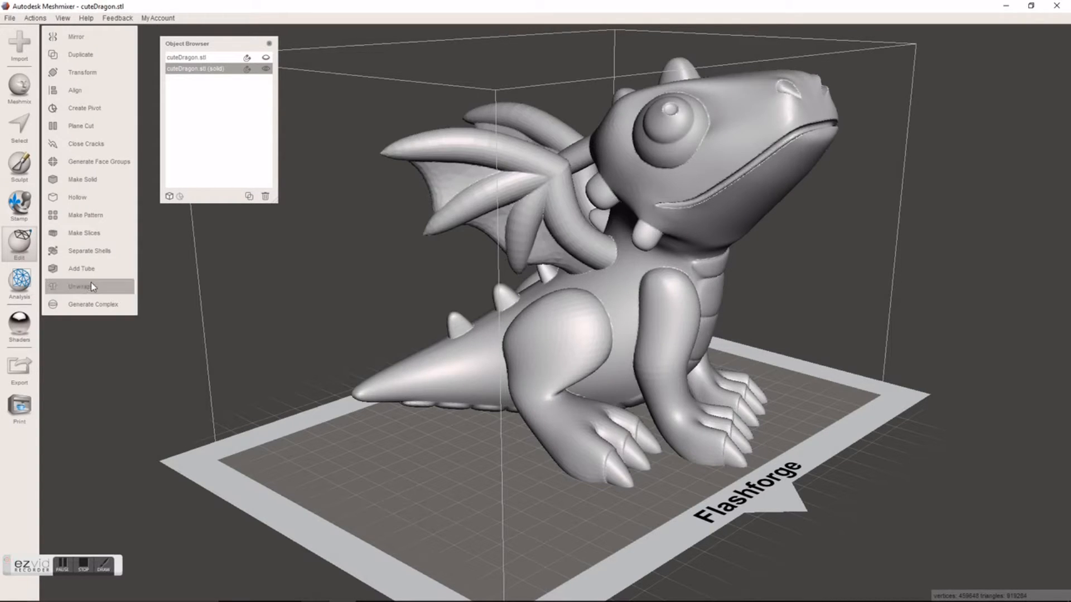
Add a box primitive to the scene beside the dragon's tail
click(26, 99)
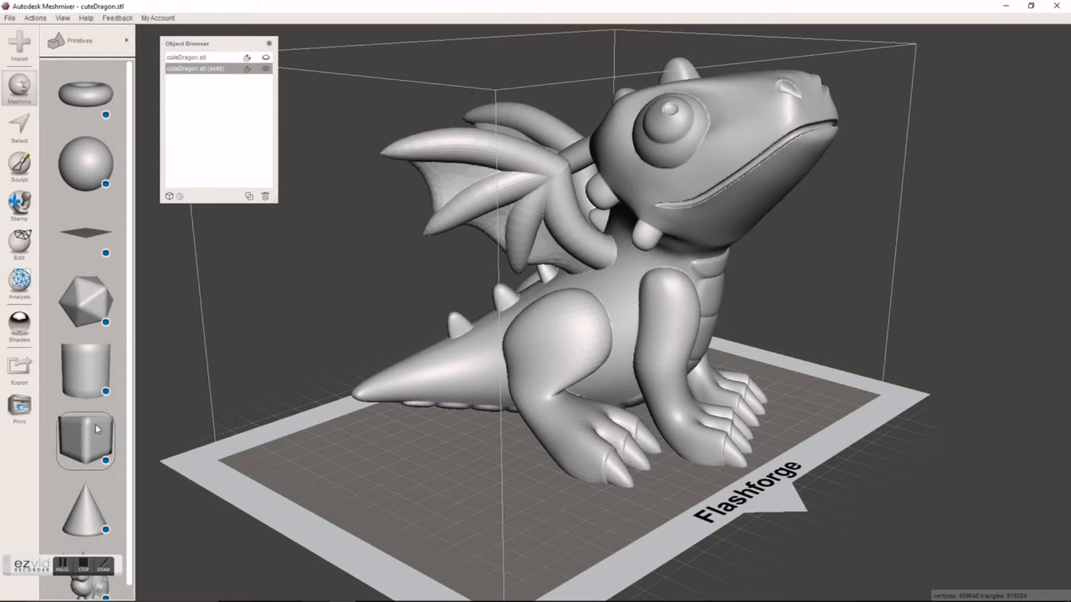
drag(97, 435, 299, 412)
right_drag(484, 397, 108, 383)
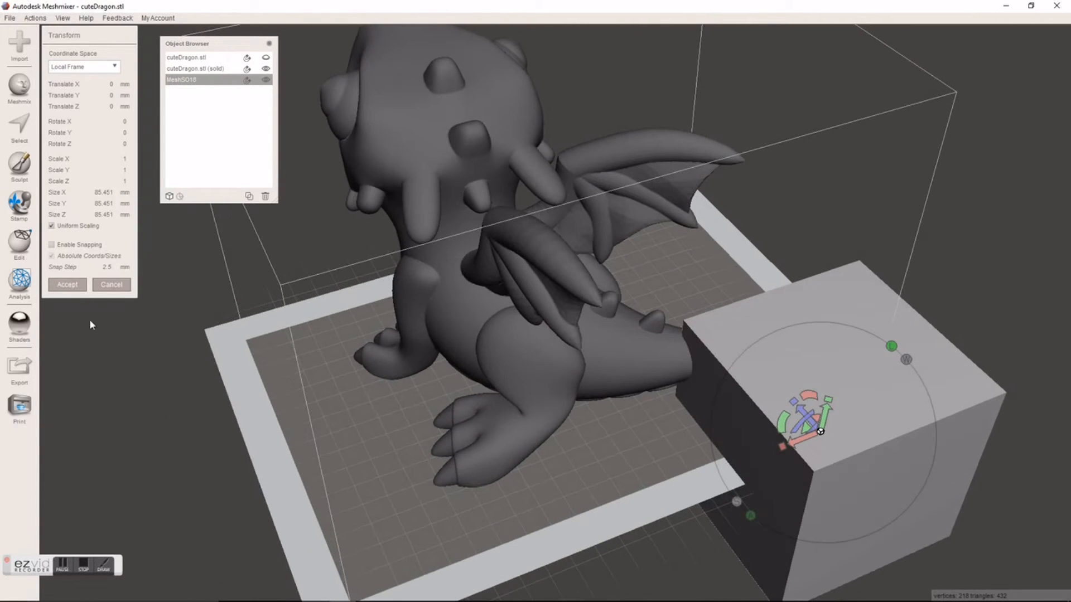
Resize the box non-uniformly to 32 mm in X, 40 mm in Y and 4 mm in Z
click(104, 192)
text(32)
key(Tab)
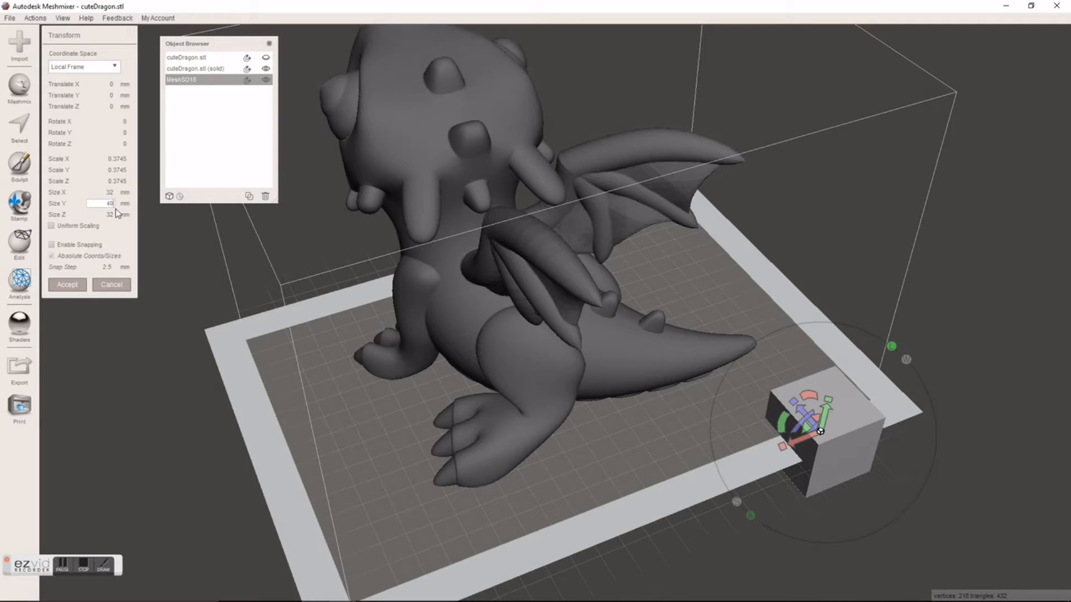
key(Tab)
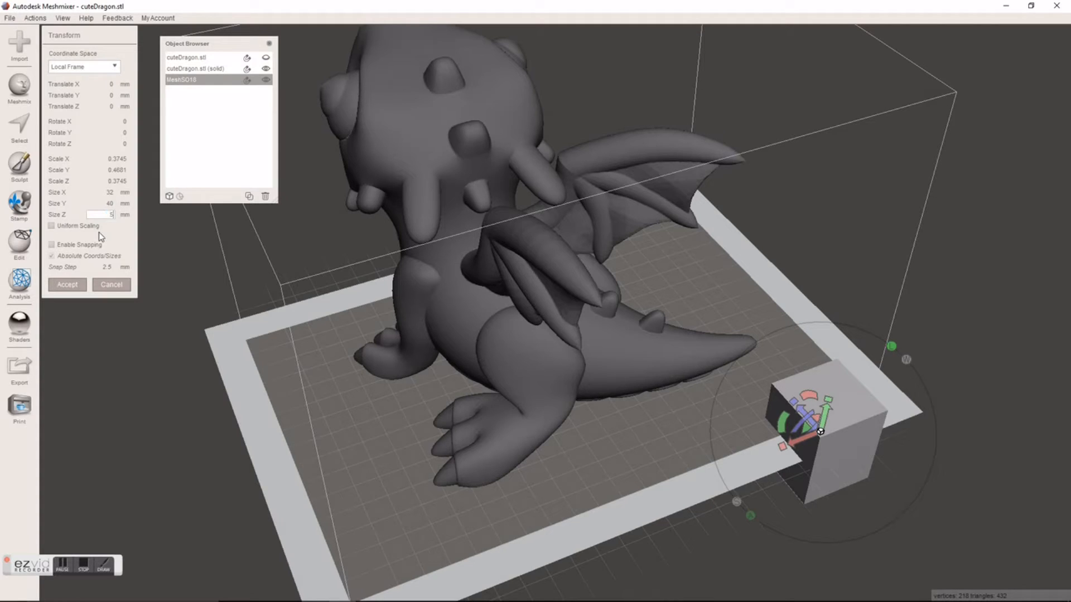
text(4)
key(Return)
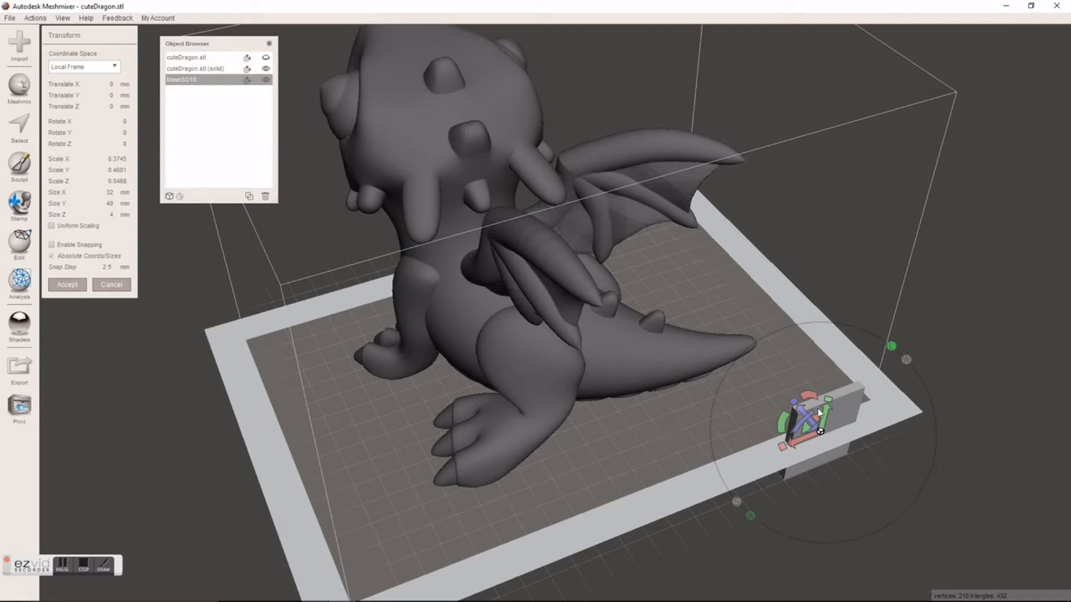
Move the thin box onto the top of the dragon's head, centred between the two middle spikes
drag(825, 422, 802, 178)
drag(869, 145, 648, 63)
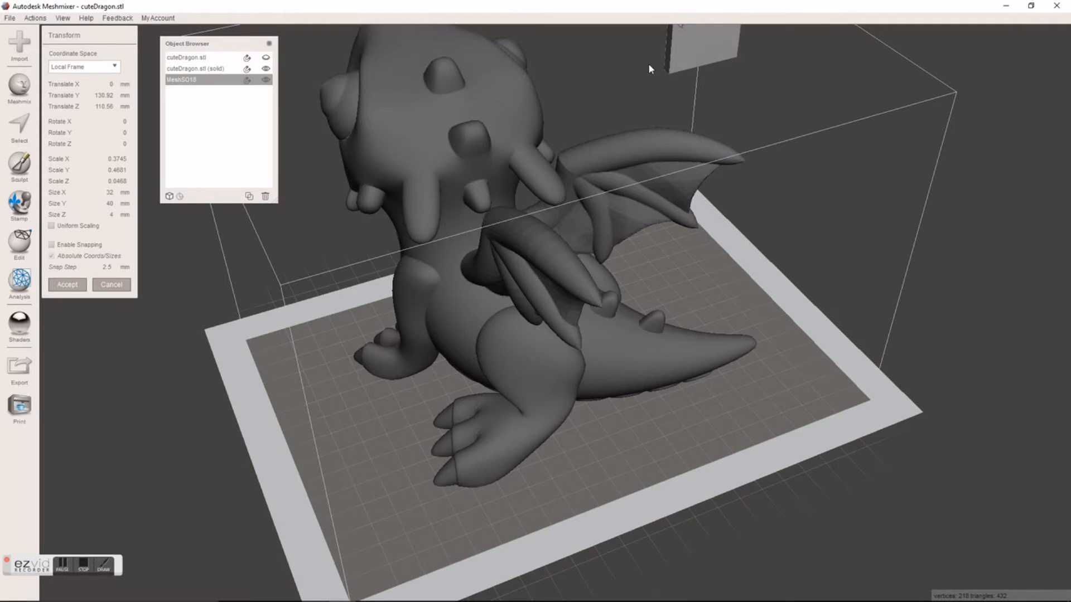
middle_drag(685, 121, 805, 326)
drag(784, 188, 521, 265)
right_drag(650, 313, 606, 350)
drag(533, 258, 530, 290)
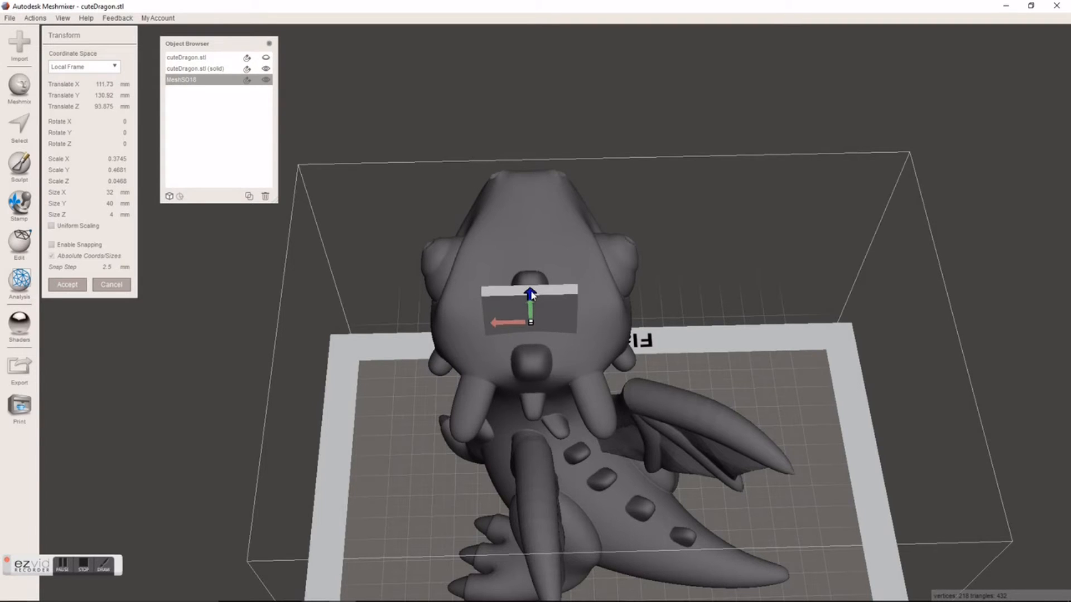
Tilt the thin box backwards on the head by setting its X rotation to -35 degrees
right_drag(408, 373, 574, 307)
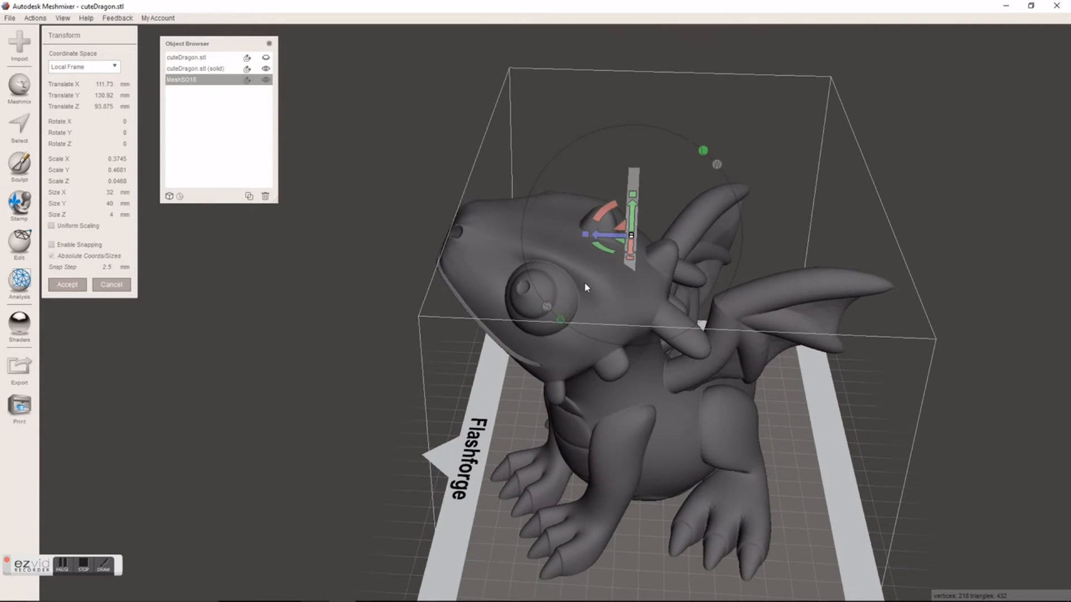
drag(604, 209, 625, 207)
click(115, 133)
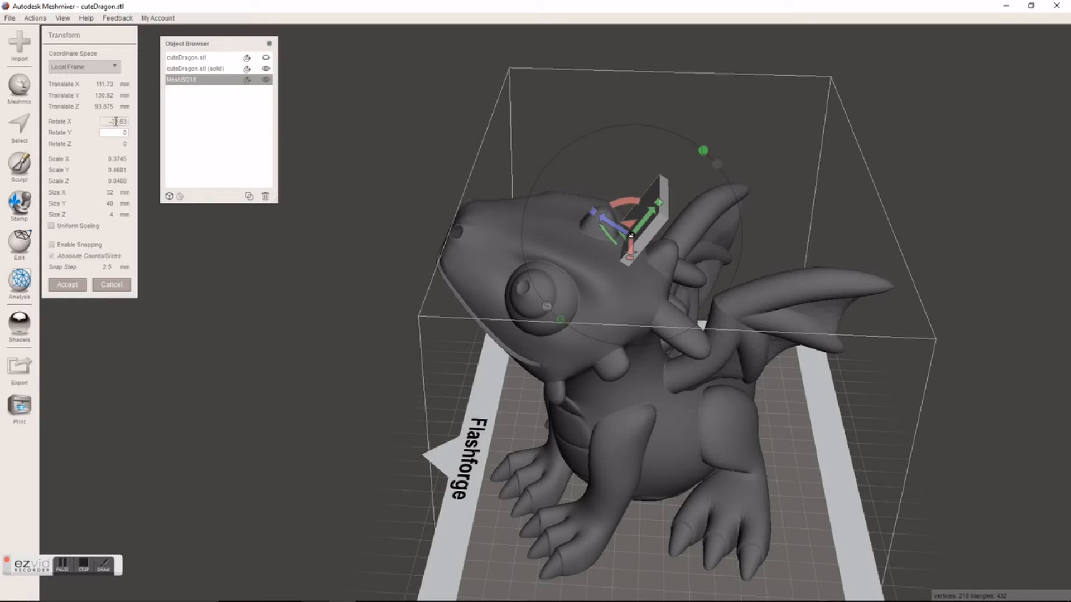
drag(116, 120, 150, 125)
text(5)
key(Tab)
Nudge the tilted box slightly back along its local Z axis, check its centring on the head and accept the transform
right_drag(554, 212, 524, 325)
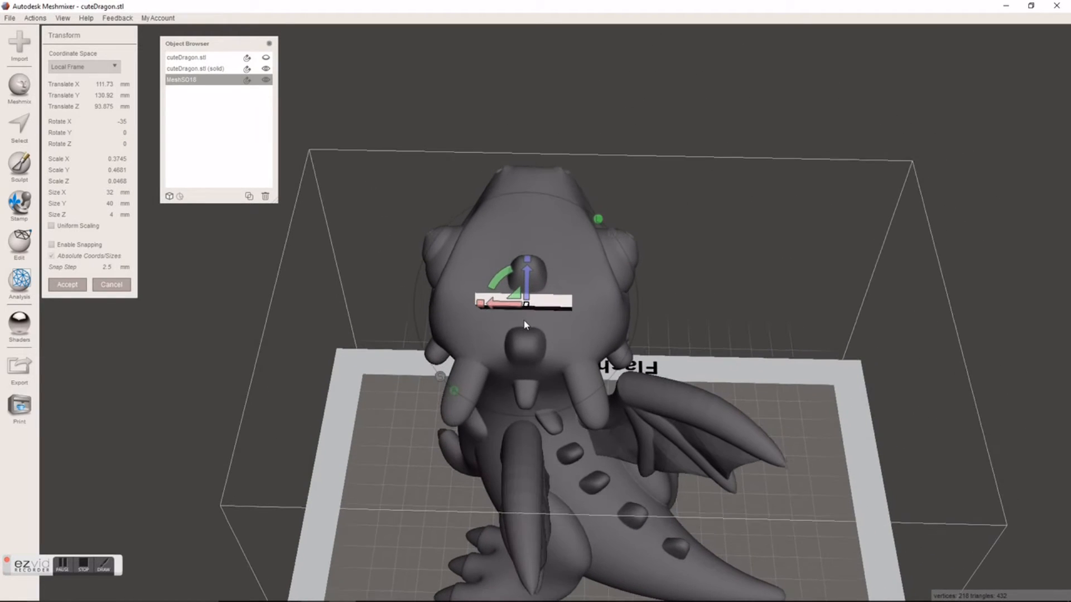
drag(526, 272, 528, 281)
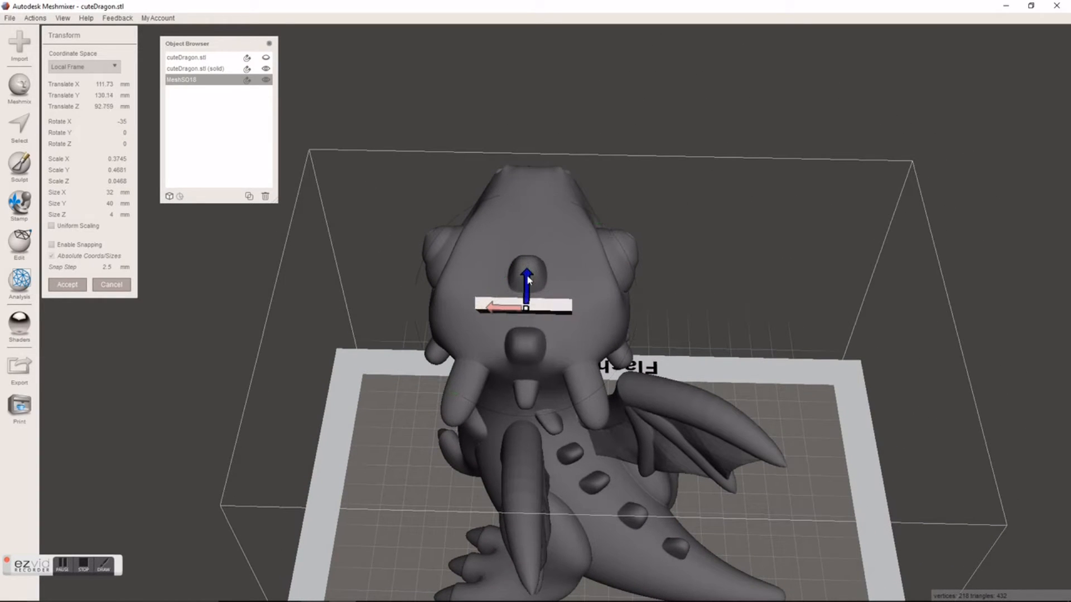
scroll(509, 308, up, 3)
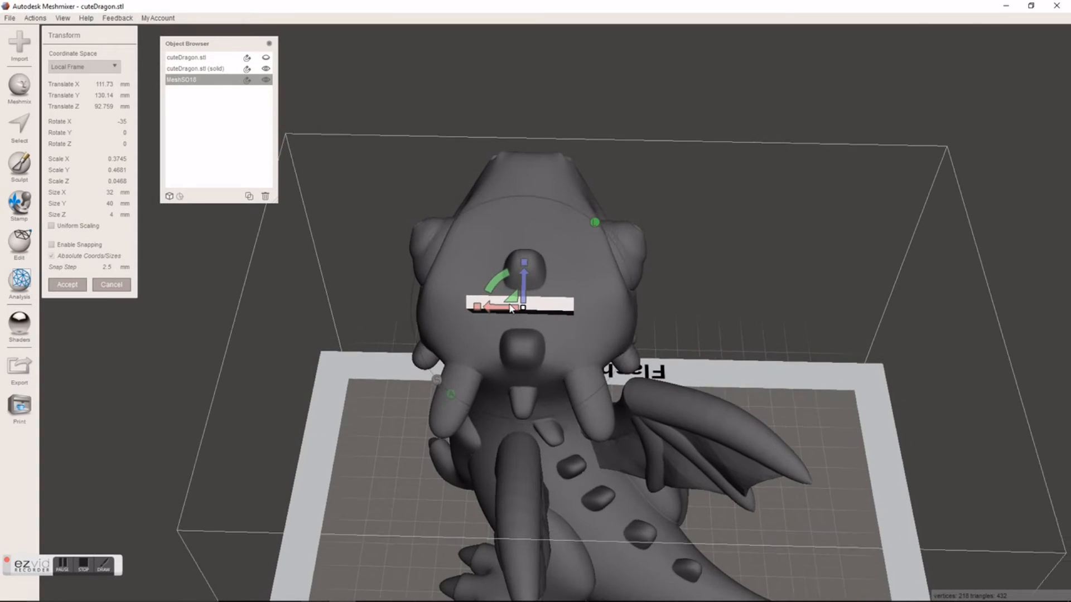
drag(509, 308, 510, 308)
right_drag(504, 357, 519, 359)
right_drag(302, 296, 496, 257)
click(64, 285)
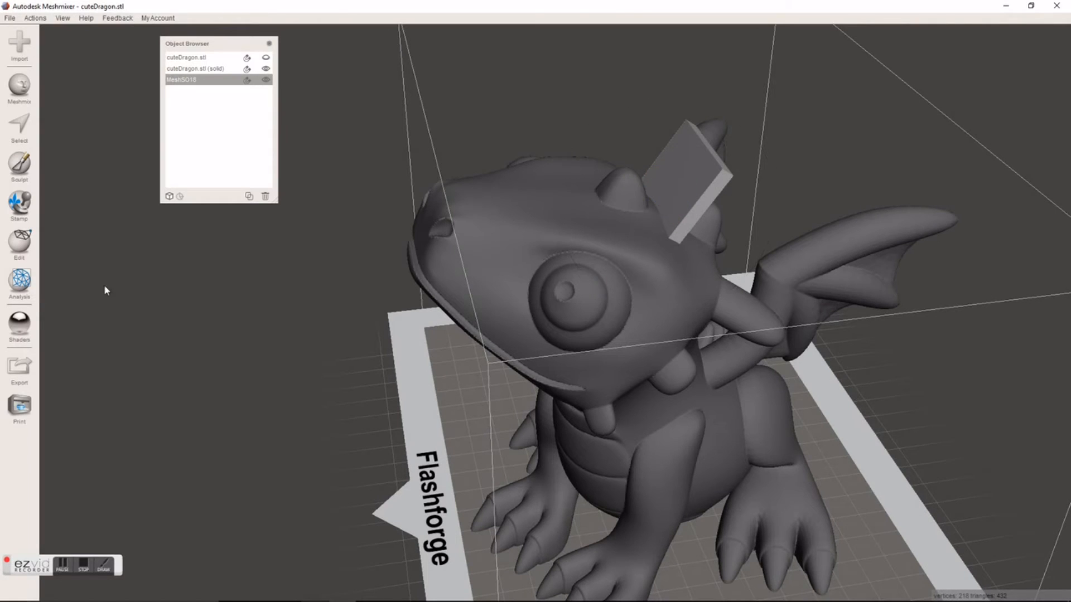
Add a cylinder primitive beside the dragon, scale it uniformly to 34 mm, and stretch its Y size to about 80.6 mm
click(22, 95)
drag(92, 379, 842, 512)
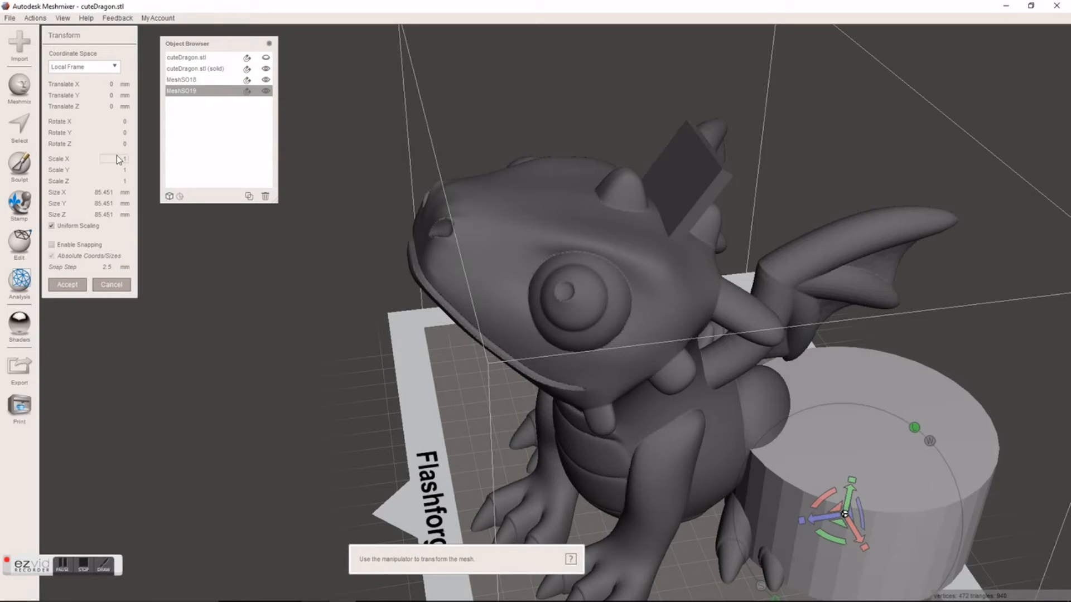
click(103, 192)
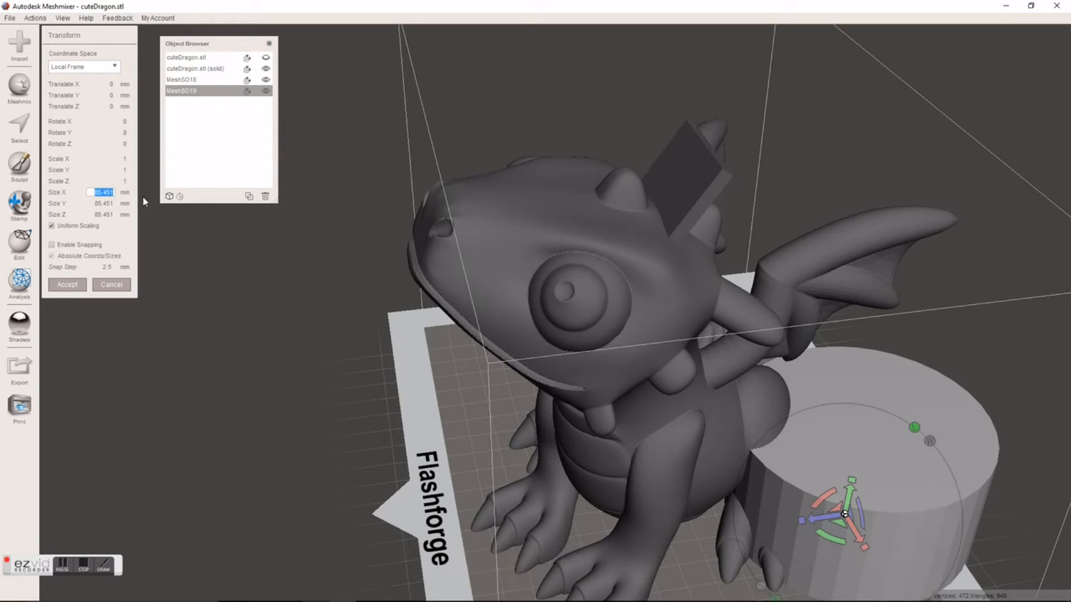
text(34)
key(Tab)
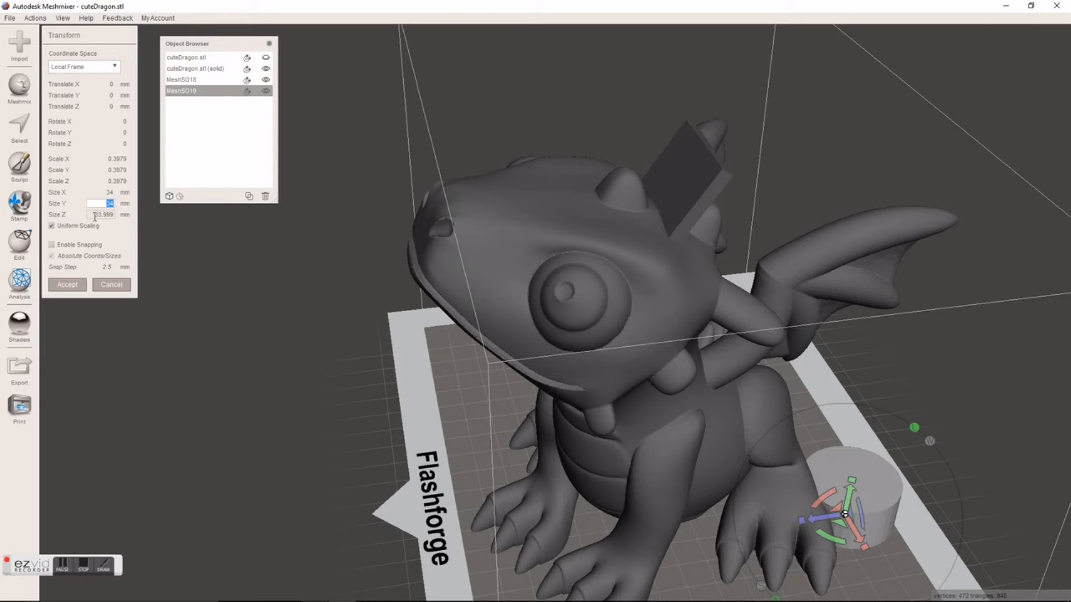
drag(857, 481, 871, 429)
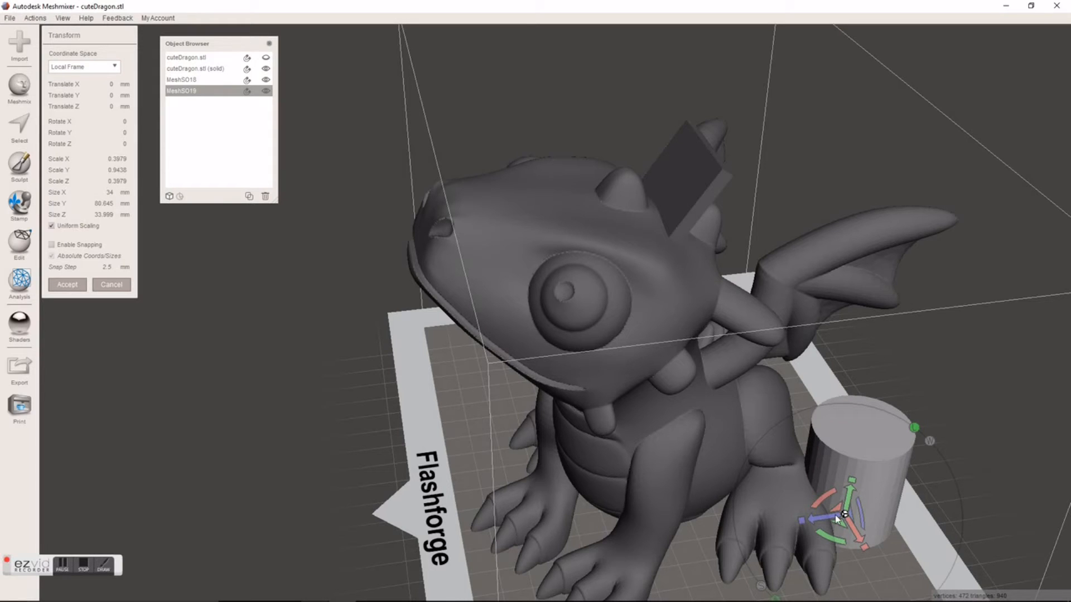
Move the cylinder about 65 mm along its local Z axis to beneath the dragon and hide the printer bed
drag(835, 517, 664, 523)
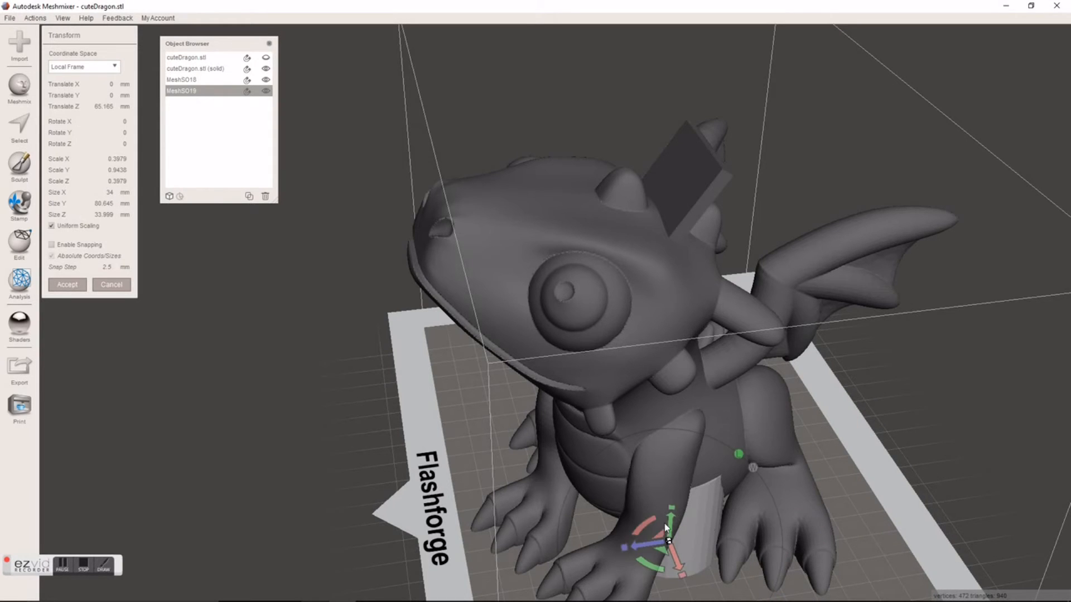
right_drag(866, 472, 642, 469)
middle_drag(641, 468, 675, 245)
right_drag(633, 332, 441, 250)
click(62, 18)
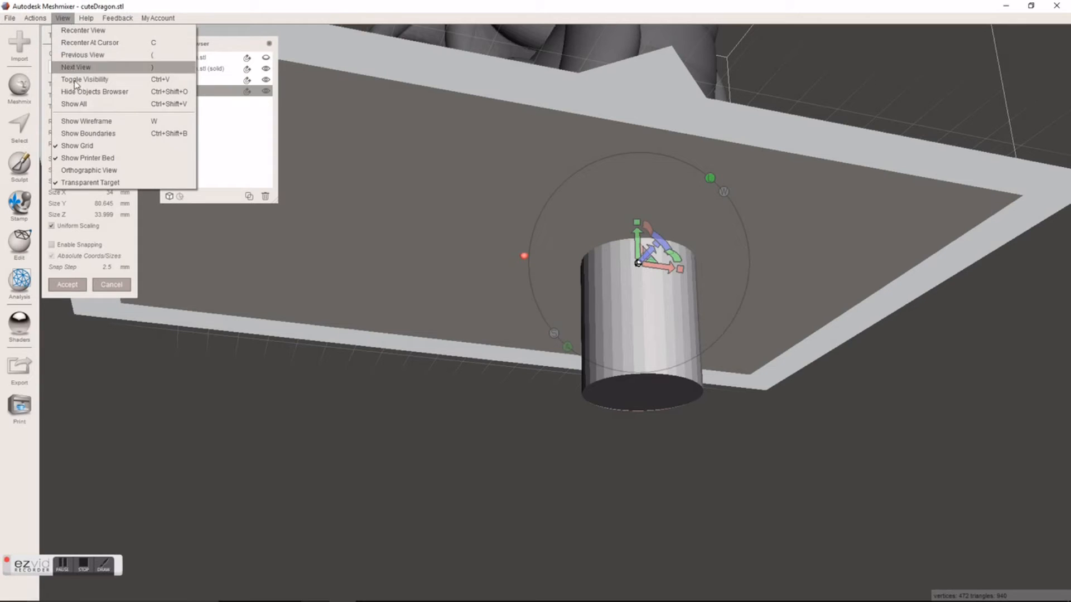
click(100, 159)
Centre the cylinder under the dragon's belly at X about -28.6 mm and Z about 60.5 mm, raise it into the body and accept the transform
right_drag(225, 206, 360, 185)
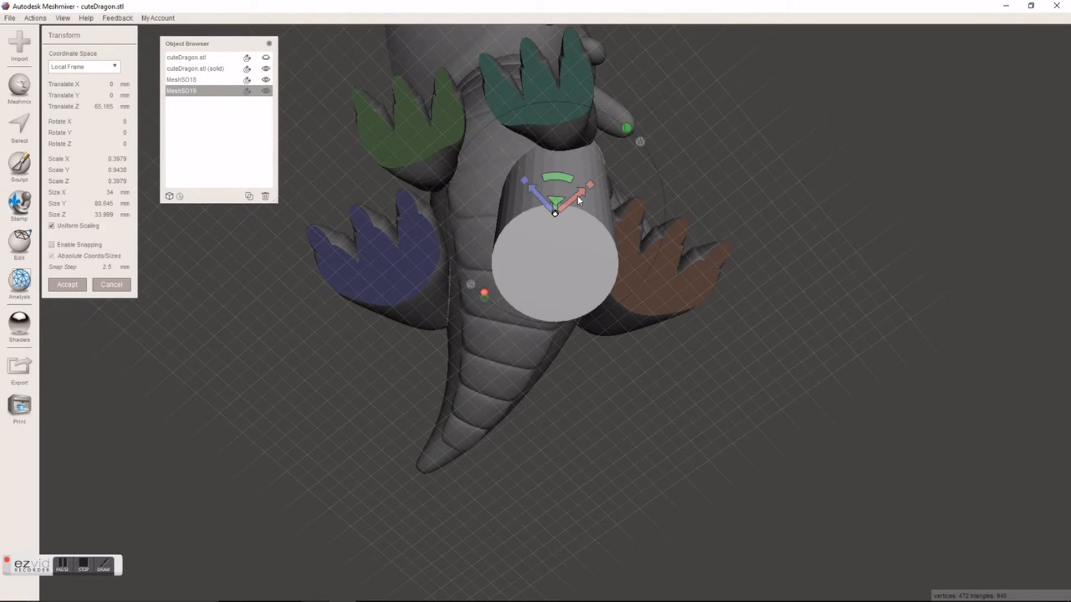
drag(578, 196, 563, 207)
drag(524, 307, 514, 344)
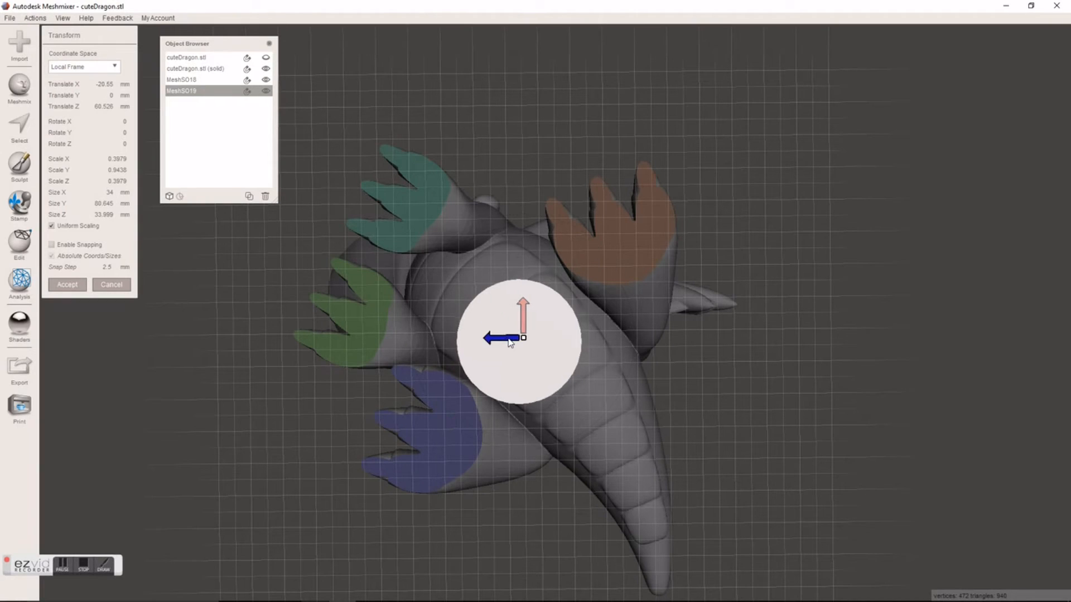
right_drag(647, 333, 534, 399)
drag(550, 268, 541, 188)
right_drag(479, 314, 645, 500)
key(Return)
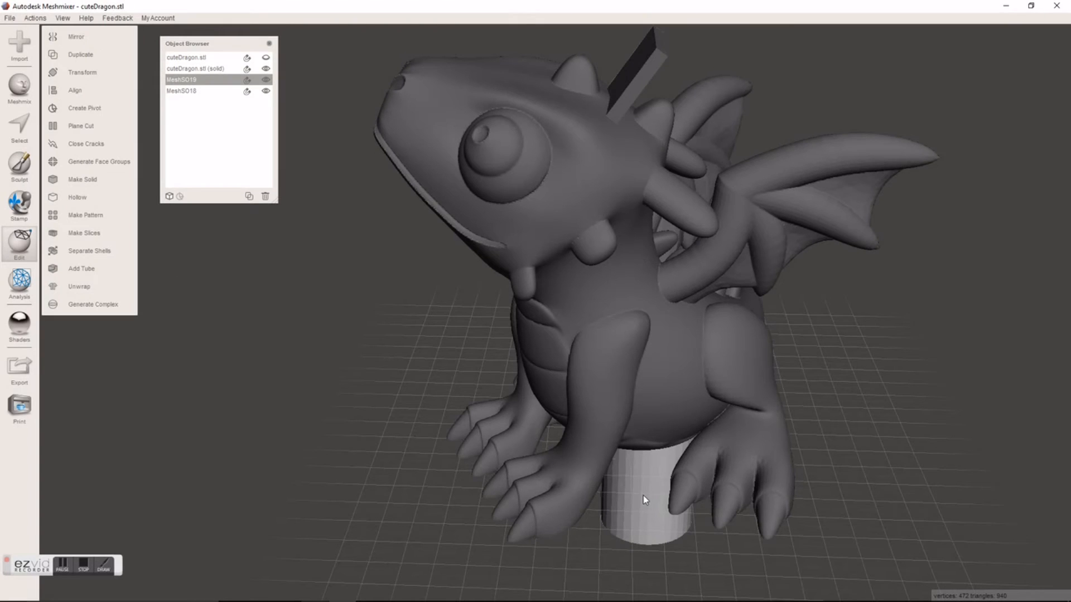
Combine the cylinder and the tilted box into one object and subtract it from the solid dragon with a Boolean Difference
shift+click(636, 84)
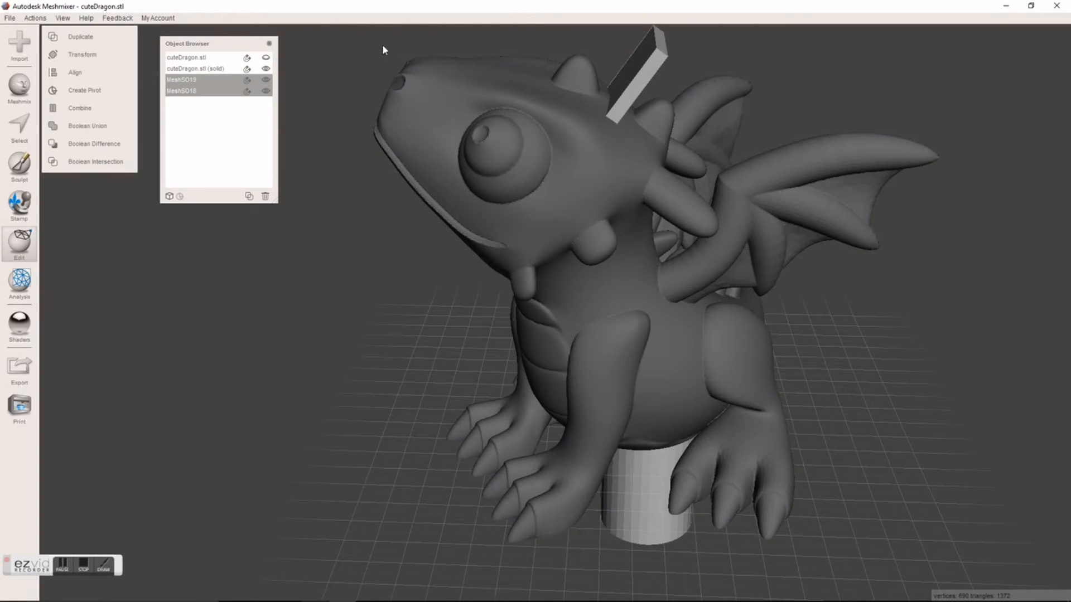
click(75, 108)
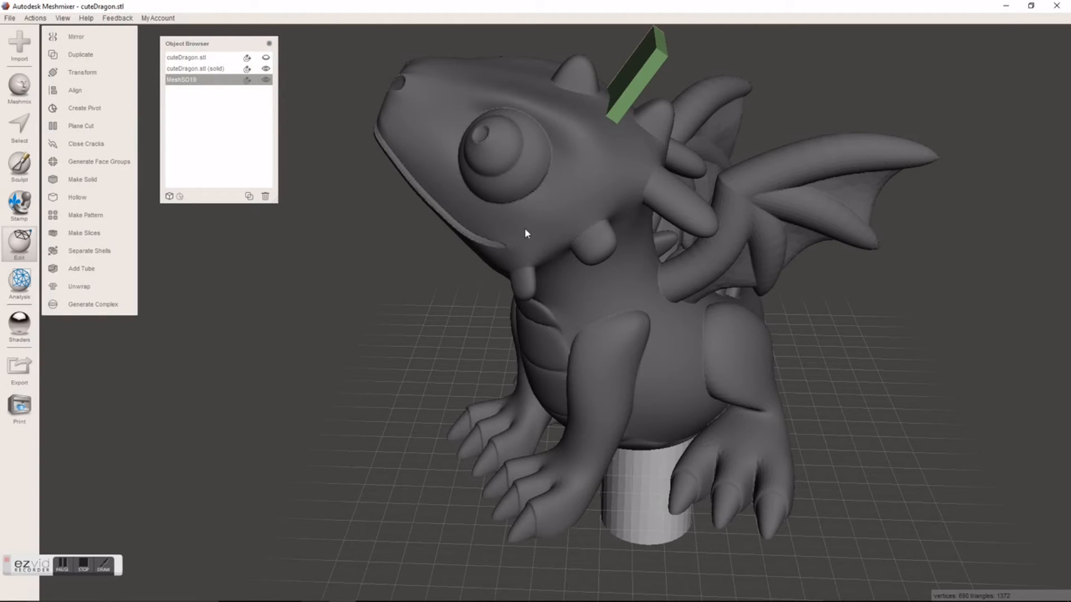
shift+click(610, 205)
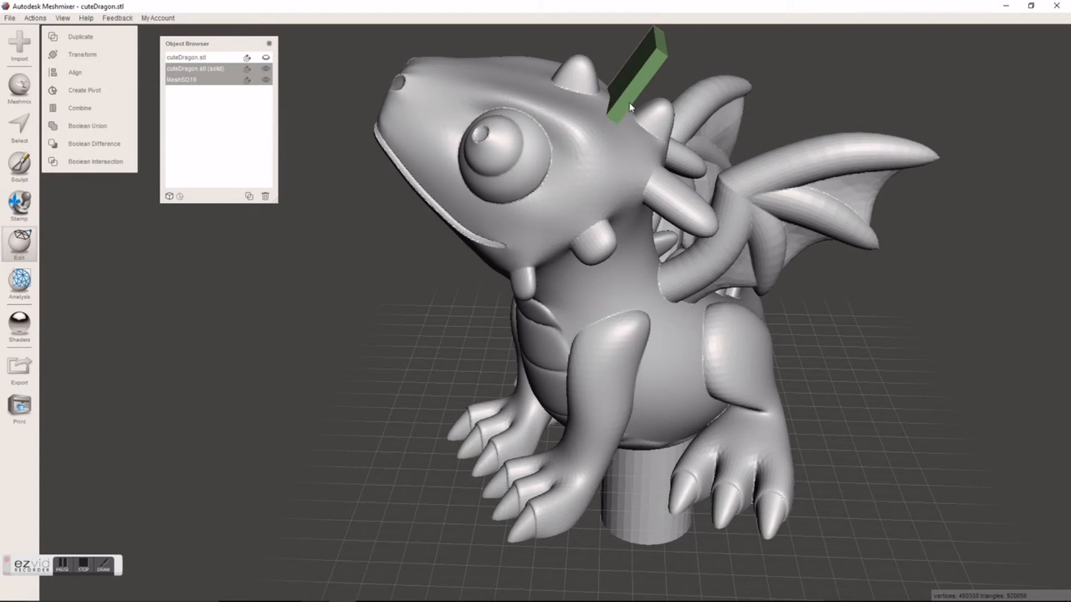
click(93, 144)
right_drag(625, 383, 383, 334)
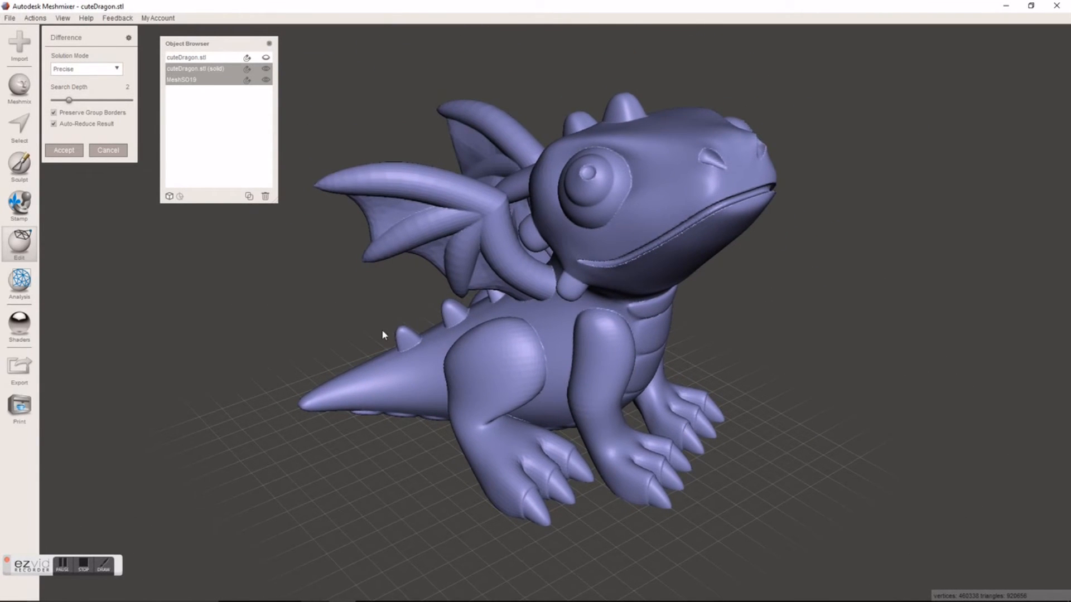
click(67, 150)
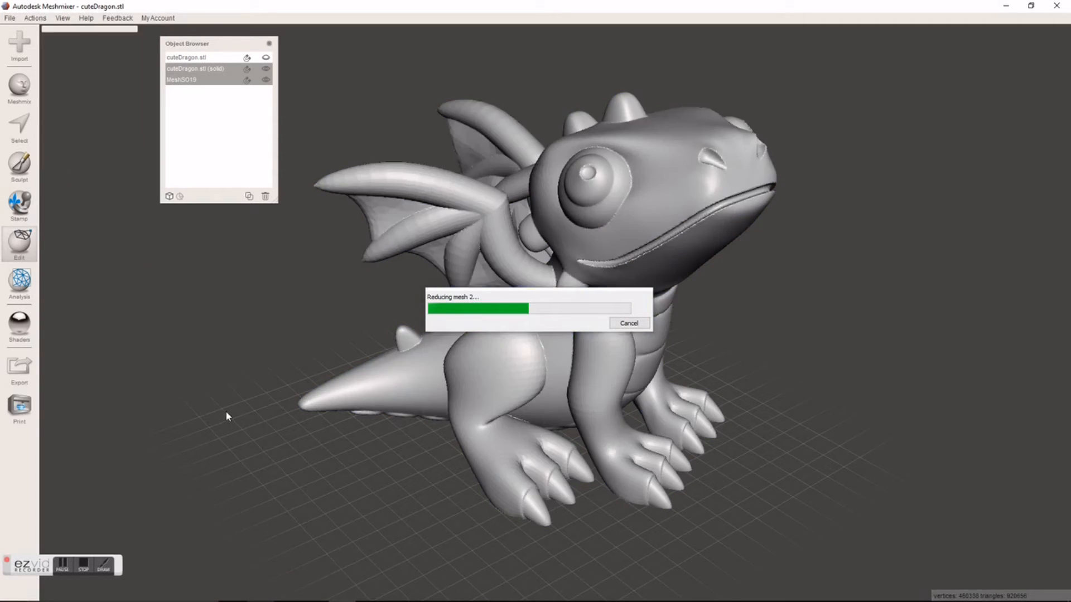
Export the cut dragon as a binary STL file named DragonBank
click(9, 19)
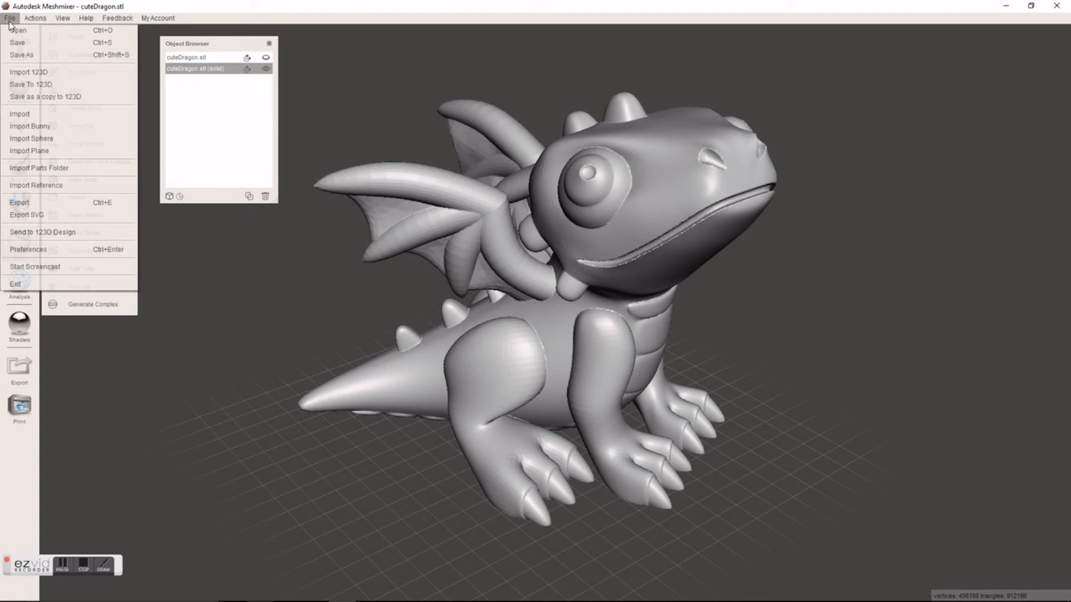
click(57, 203)
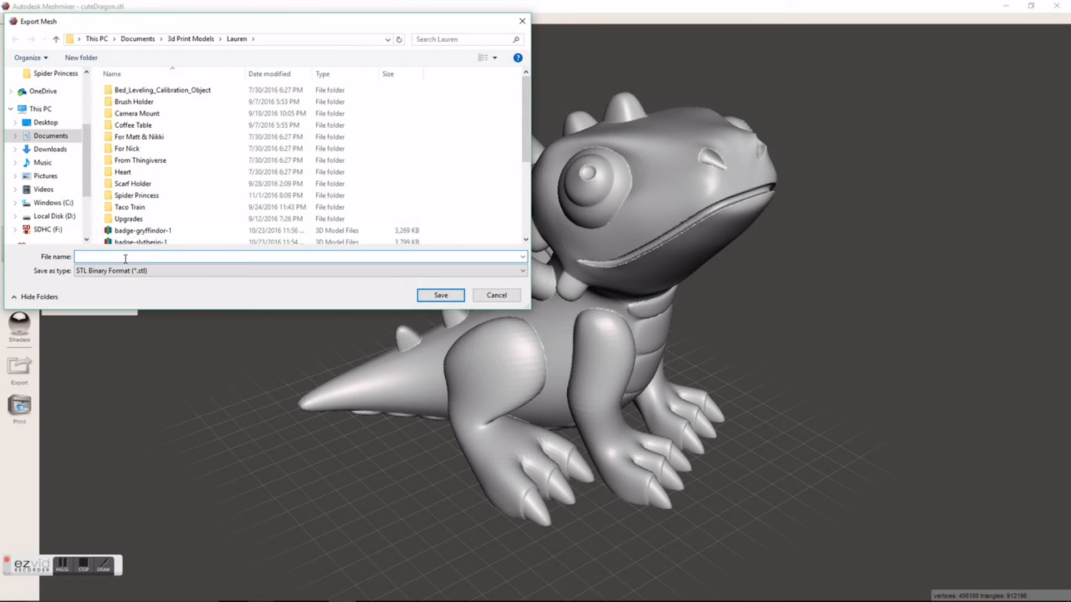
text(DragonBa)
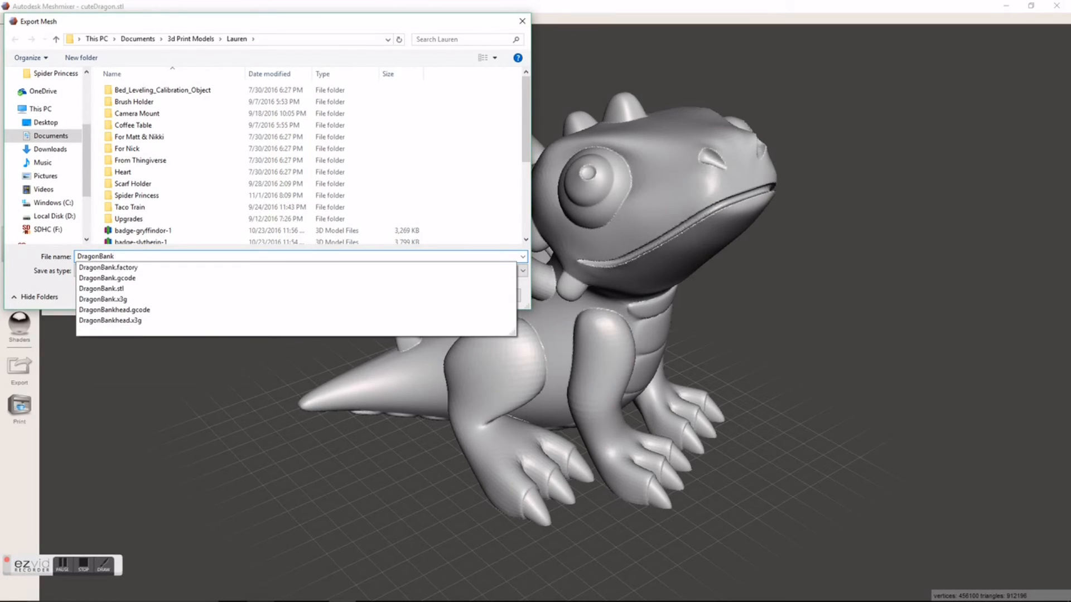
text(nk)
key(Return)
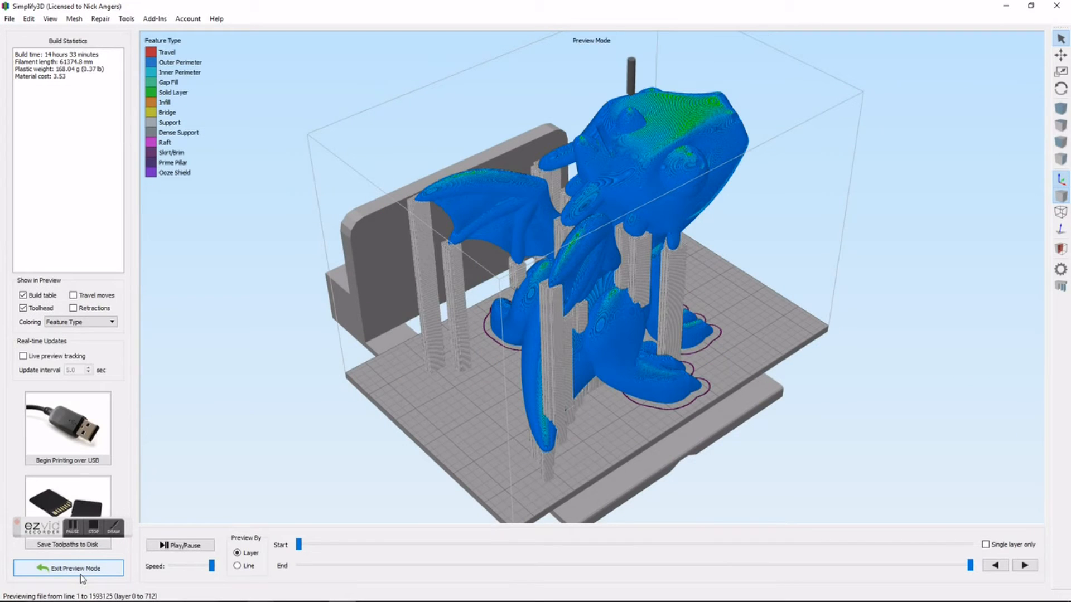
In Simplify3D, play the dragon's layer-by-layer toolpath preview and pause it partway up the model to inspect the hollow interior
click(182, 546)
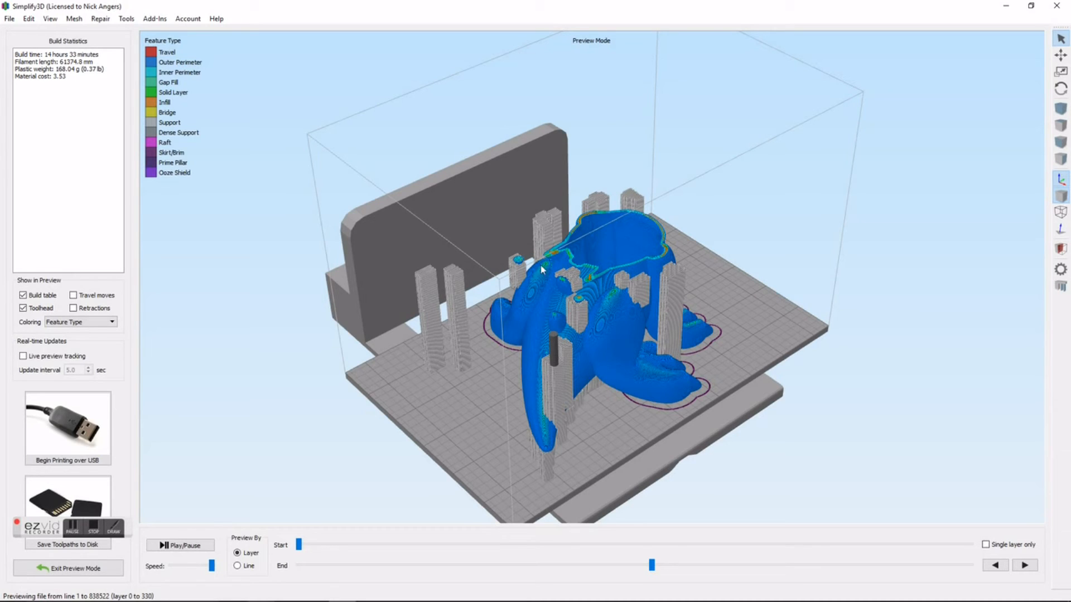
click(193, 550)
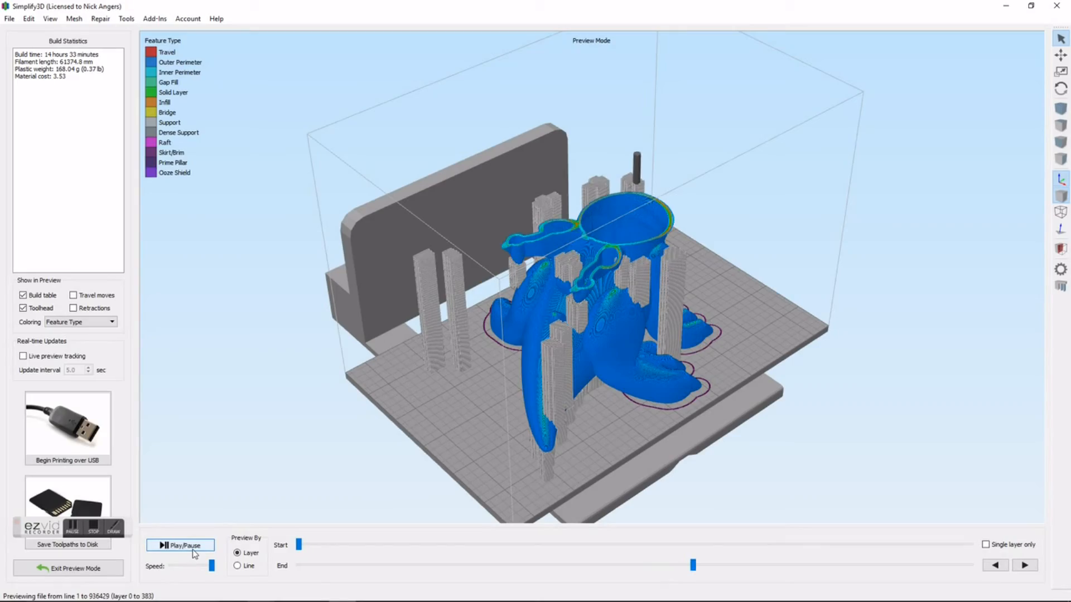